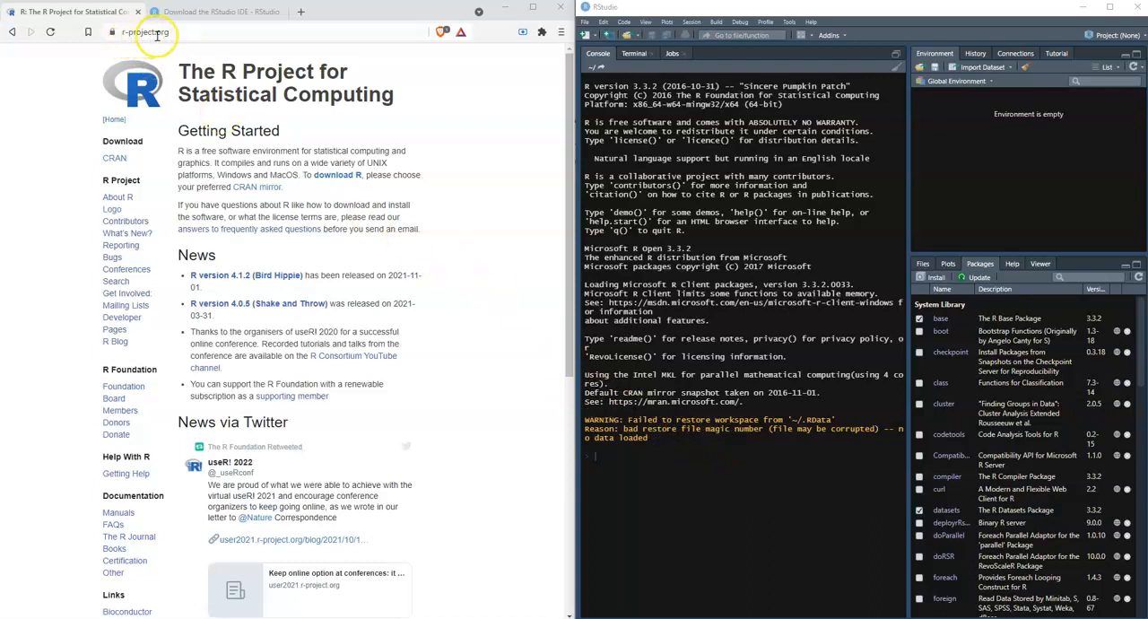
Go to the CRAN mirror list and open the Indiana University mirror in the USA section.
click(325, 178)
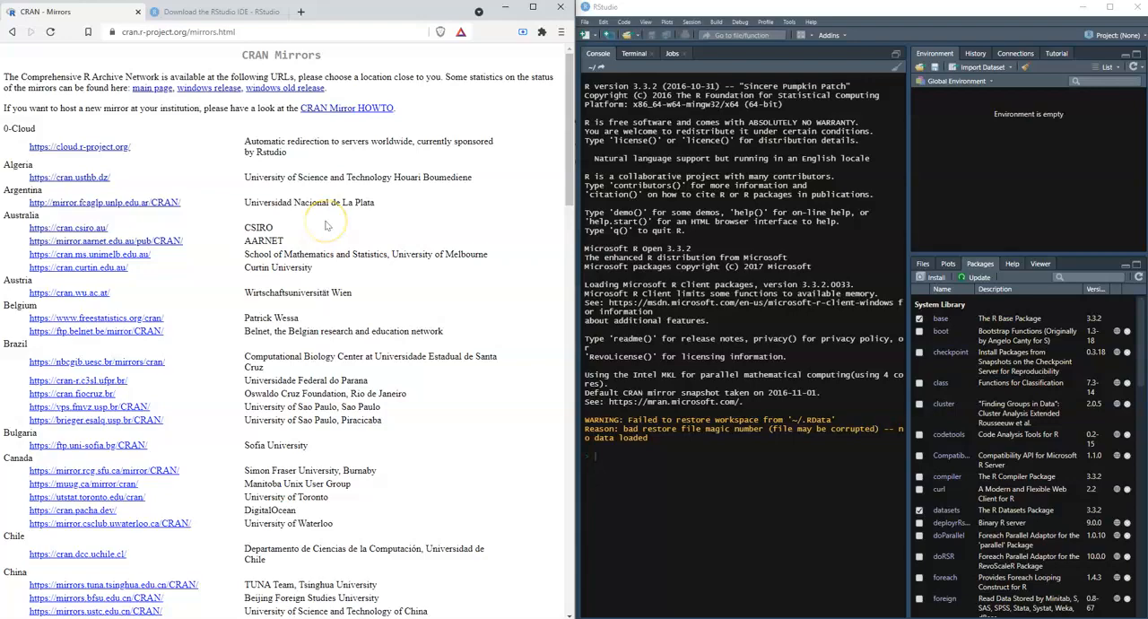
scroll(327, 225, down, 6)
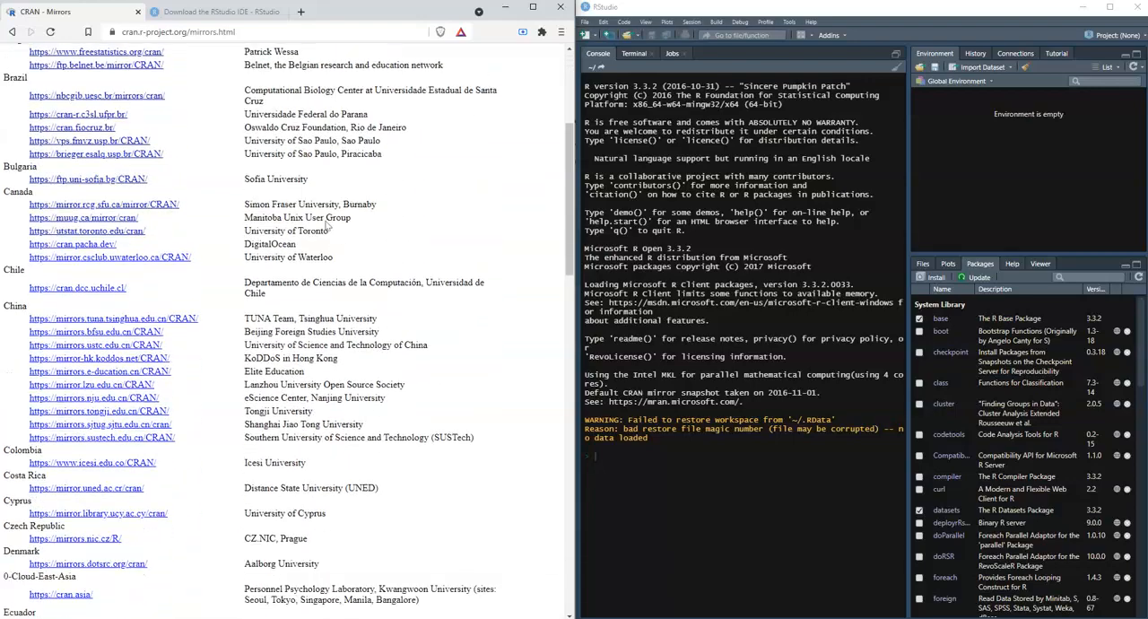
scroll(327, 225, down, 10)
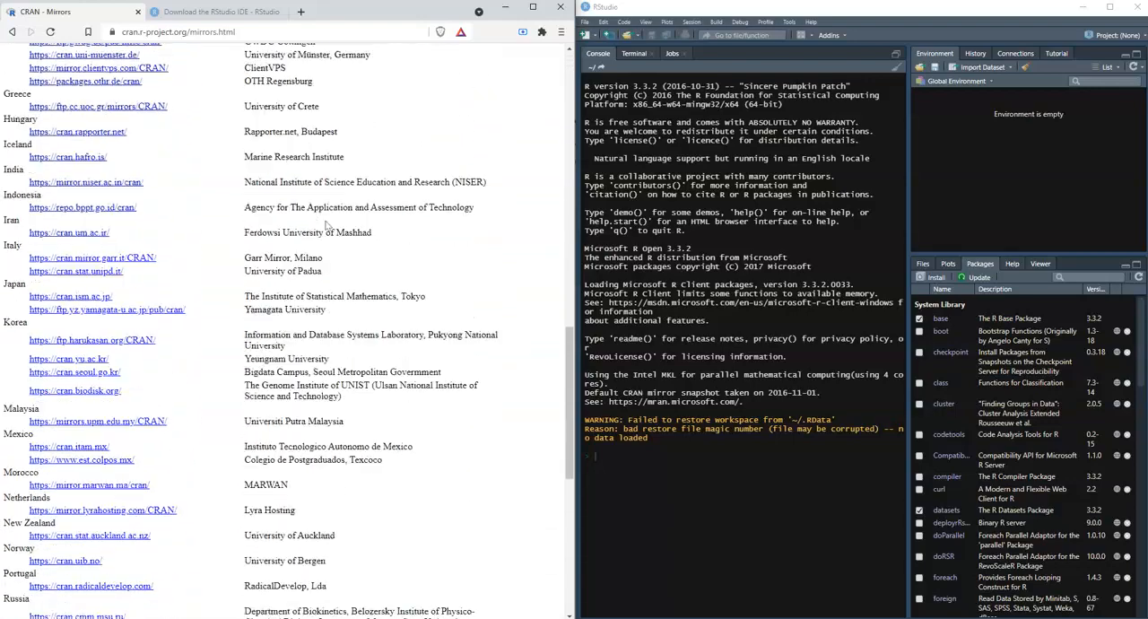
scroll(328, 225, down, 3)
scroll(328, 225, down, 7)
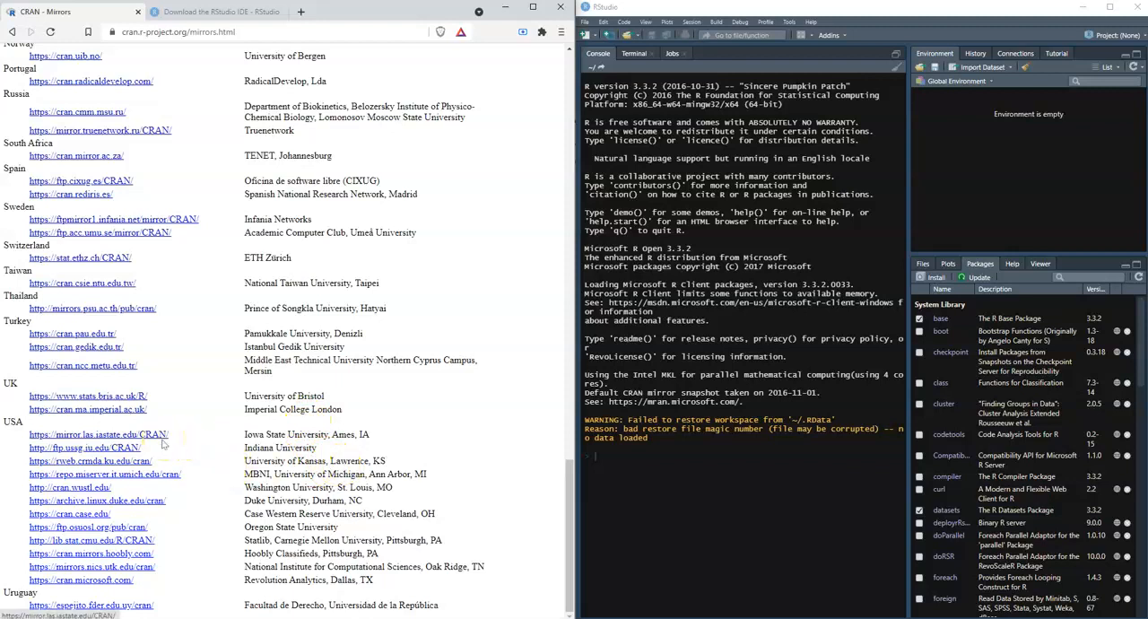
click(130, 448)
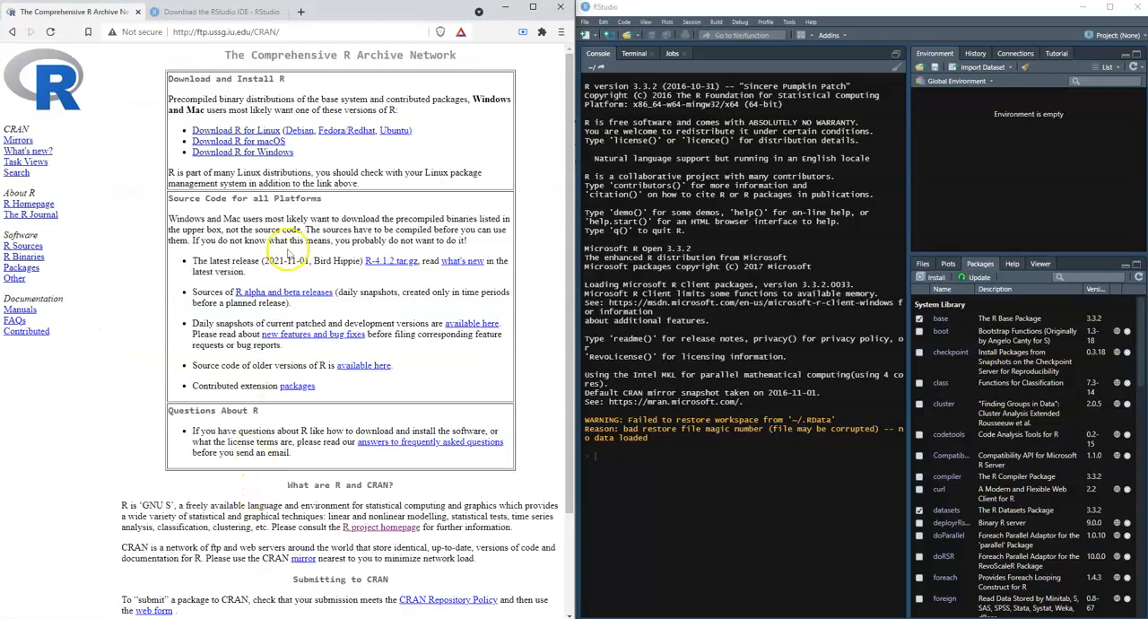
Download the base R 4.1.2 installer for Windows and save it to the Desktop as R-4.1.2-win.
click(277, 155)
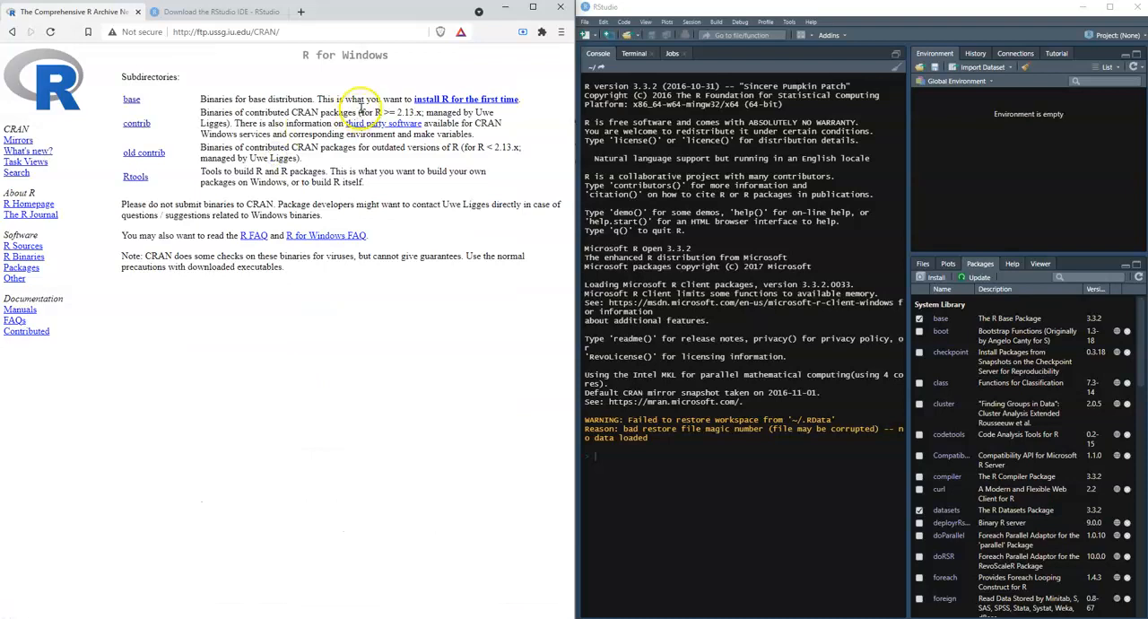
click(425, 99)
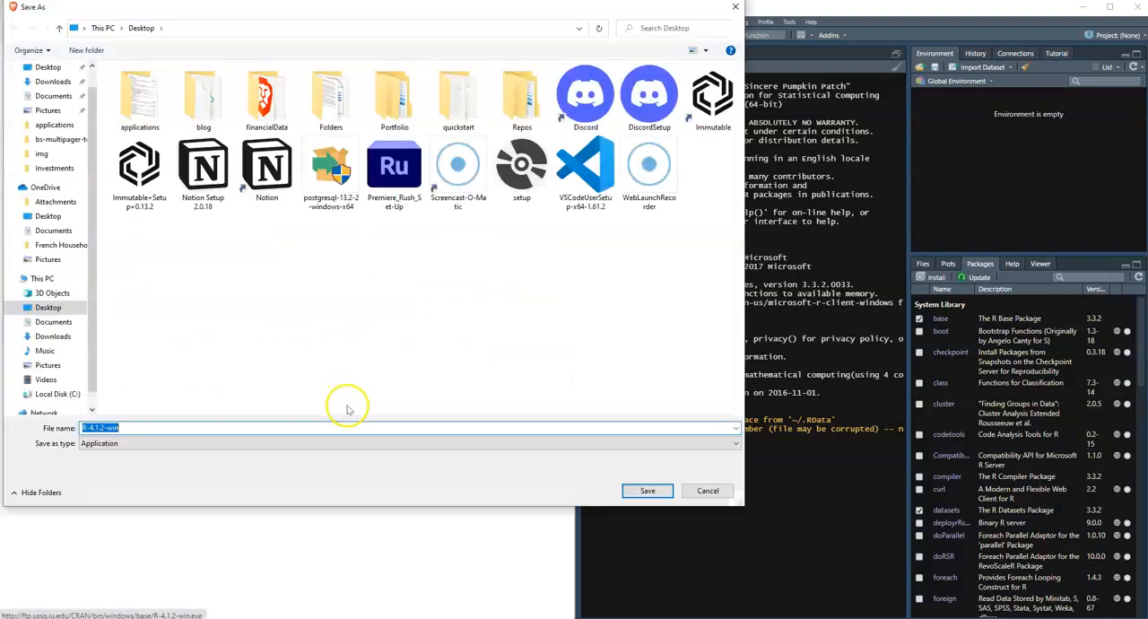
click(650, 489)
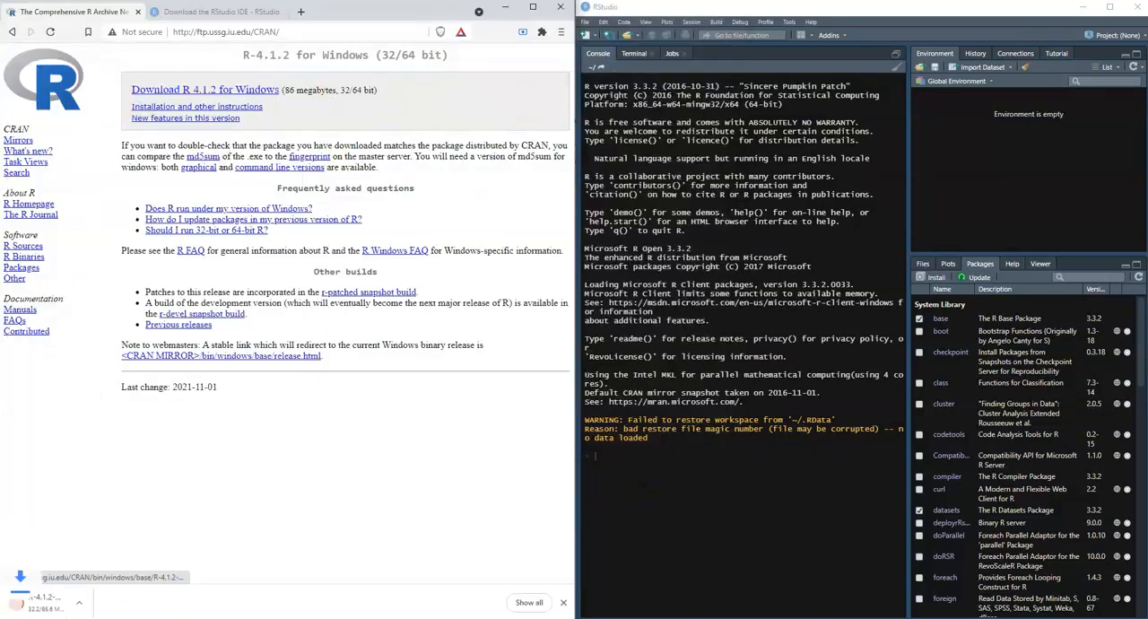
Run the downloaded R 4.1.2 installer in English and start the installation with the default components, startup options and additional tasks.
click(77, 608)
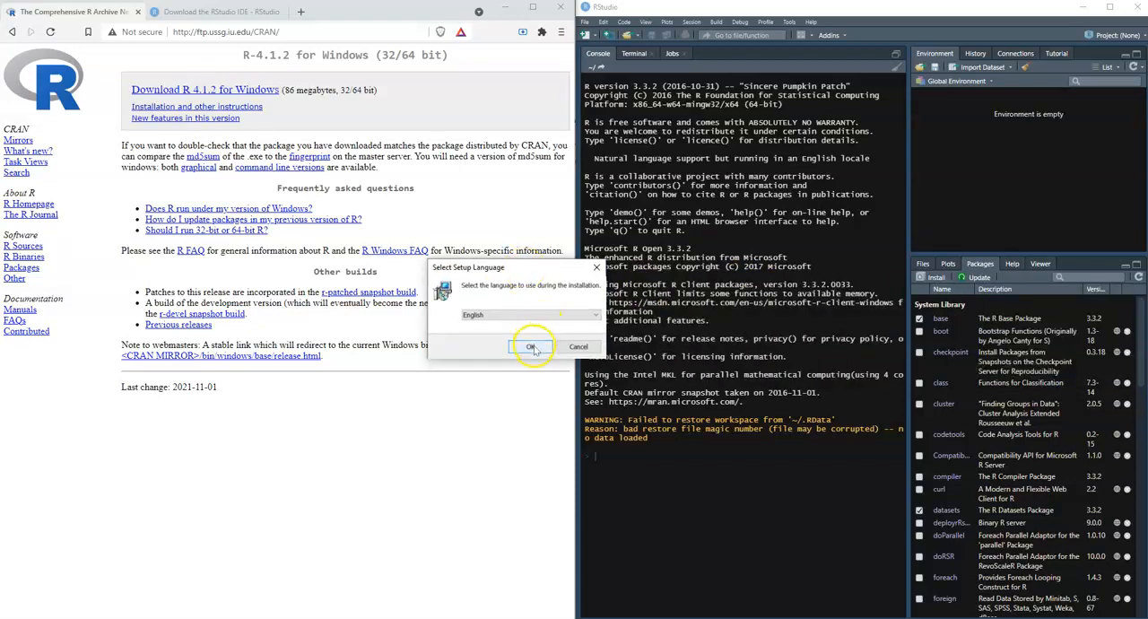
click(530, 347)
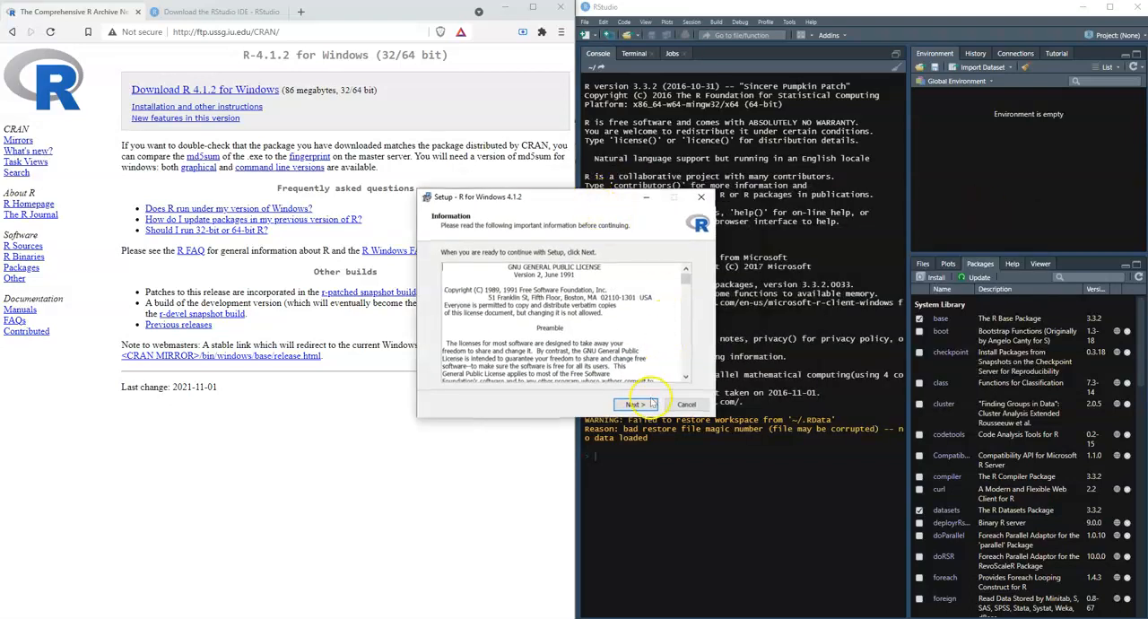
click(639, 404)
click(639, 405)
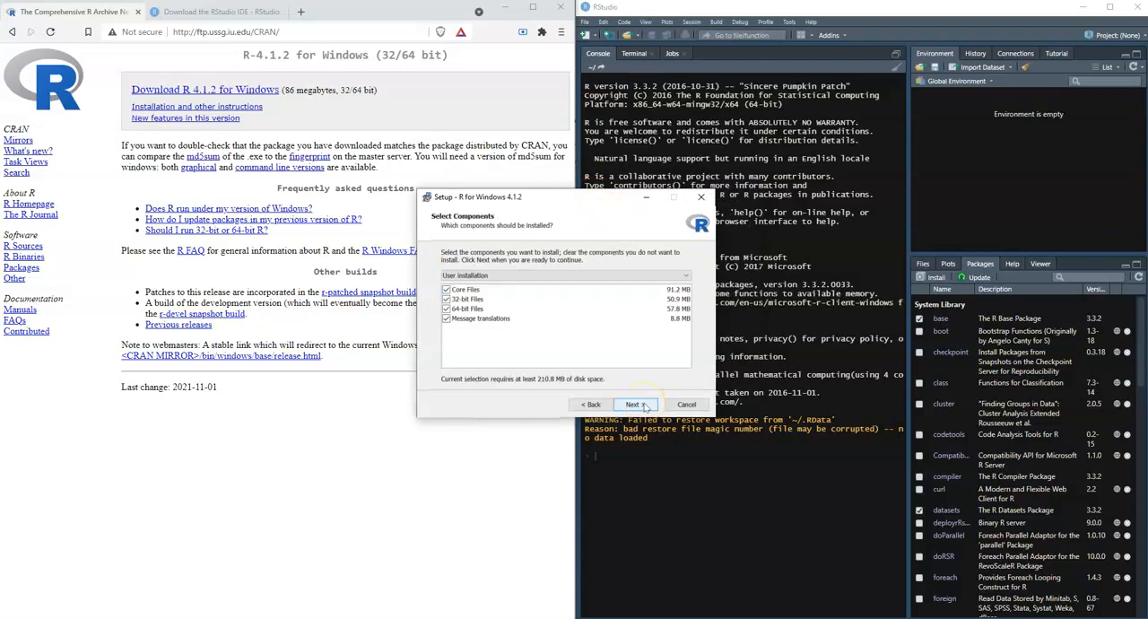
click(639, 404)
click(639, 405)
click(639, 404)
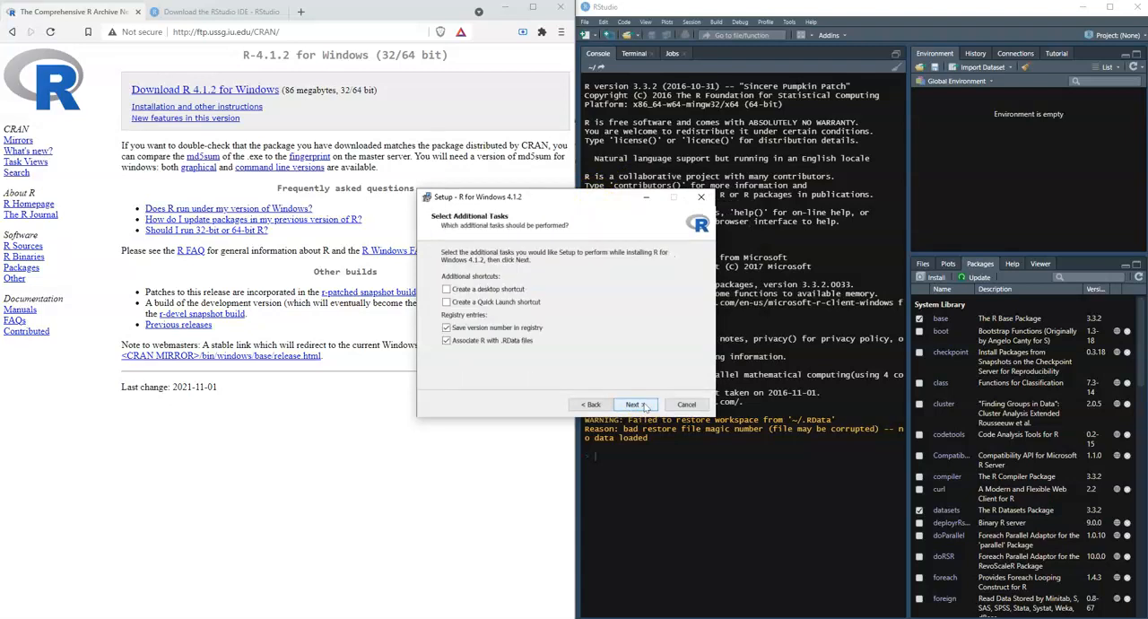
click(638, 405)
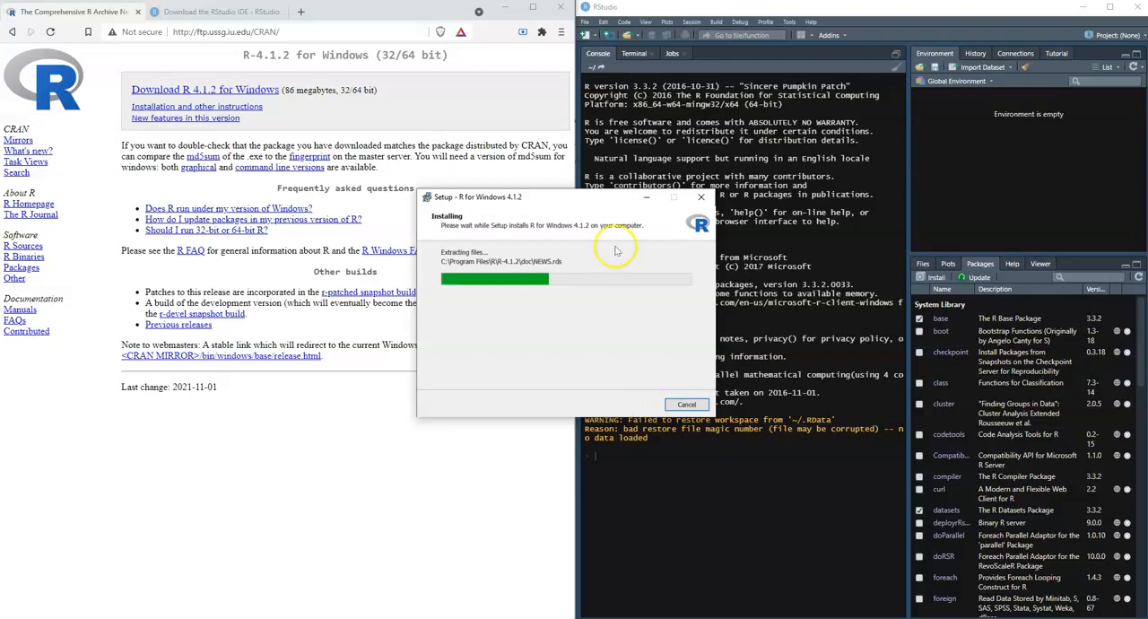
Switch to the RStudio IDE download page and go to the download section for the free RStudio Desktop version.
click(215, 12)
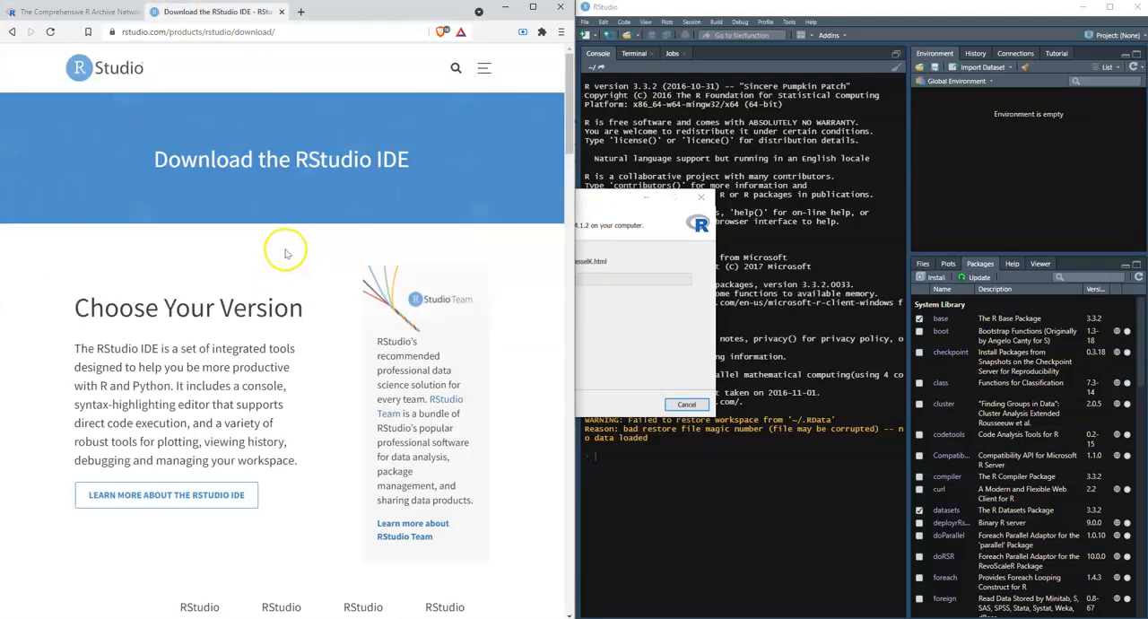
drag(119, 32, 352, 31)
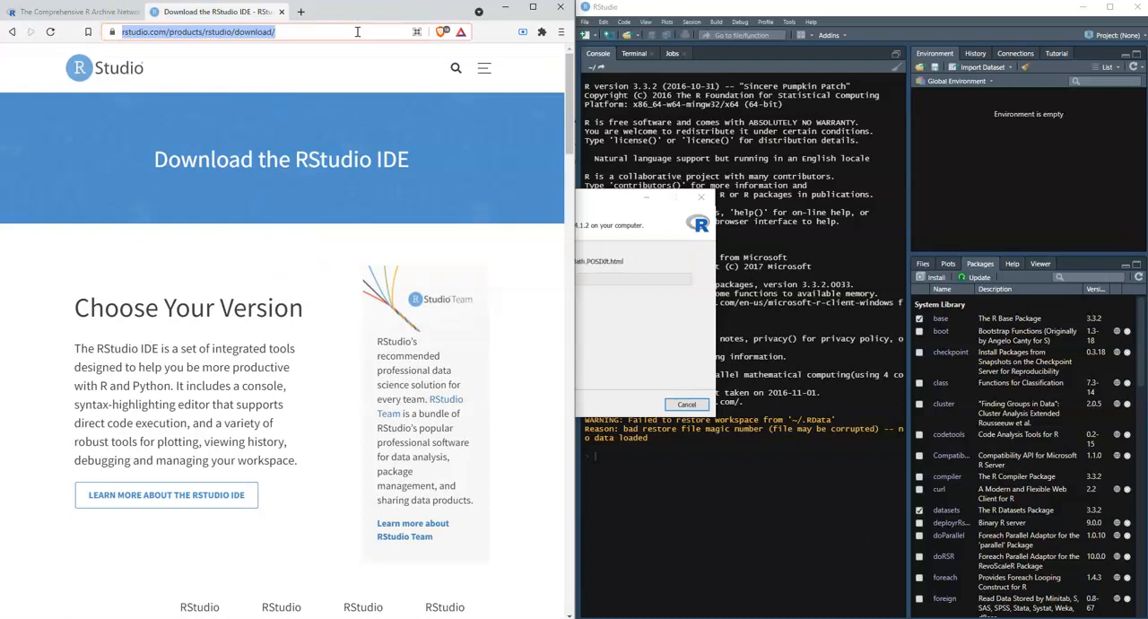
scroll(333, 102, down, 5)
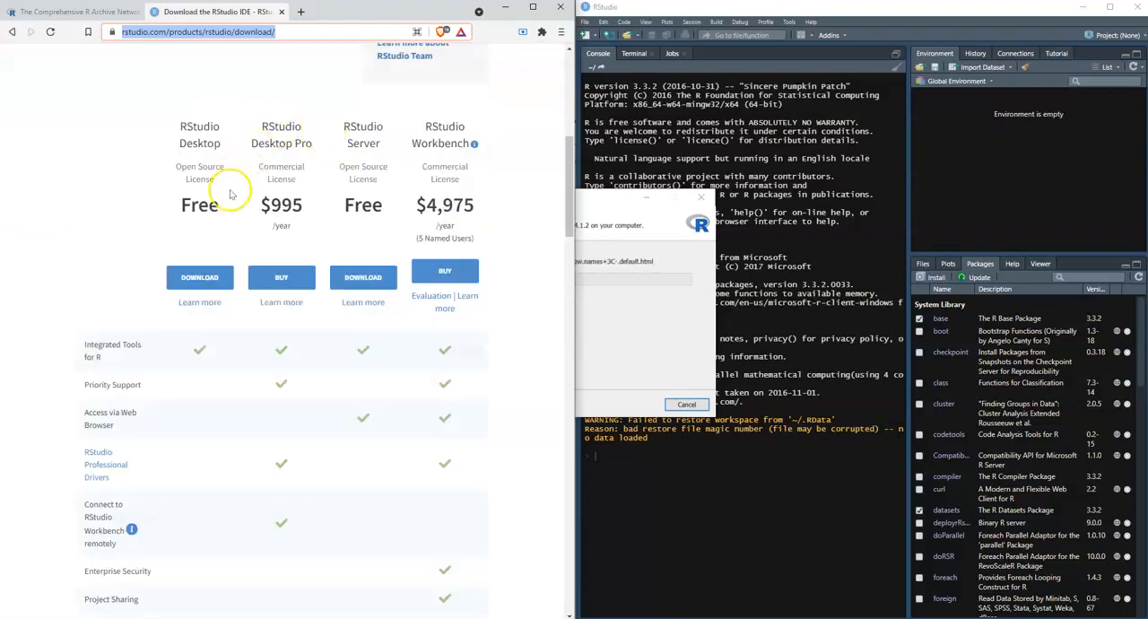
click(213, 278)
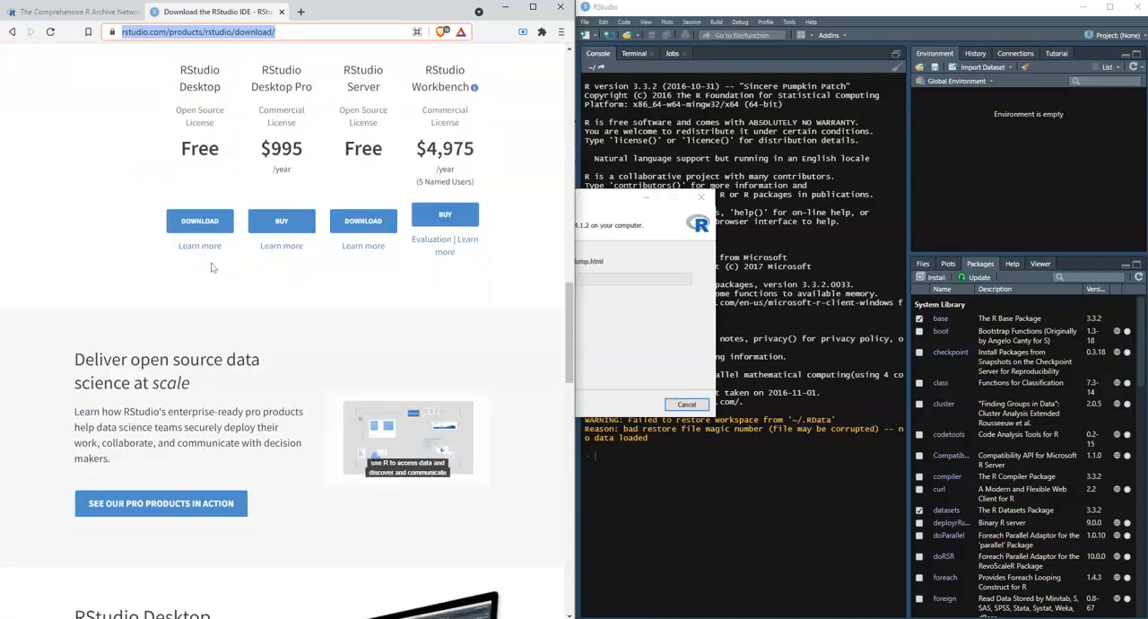
scroll(213, 267, down, 3)
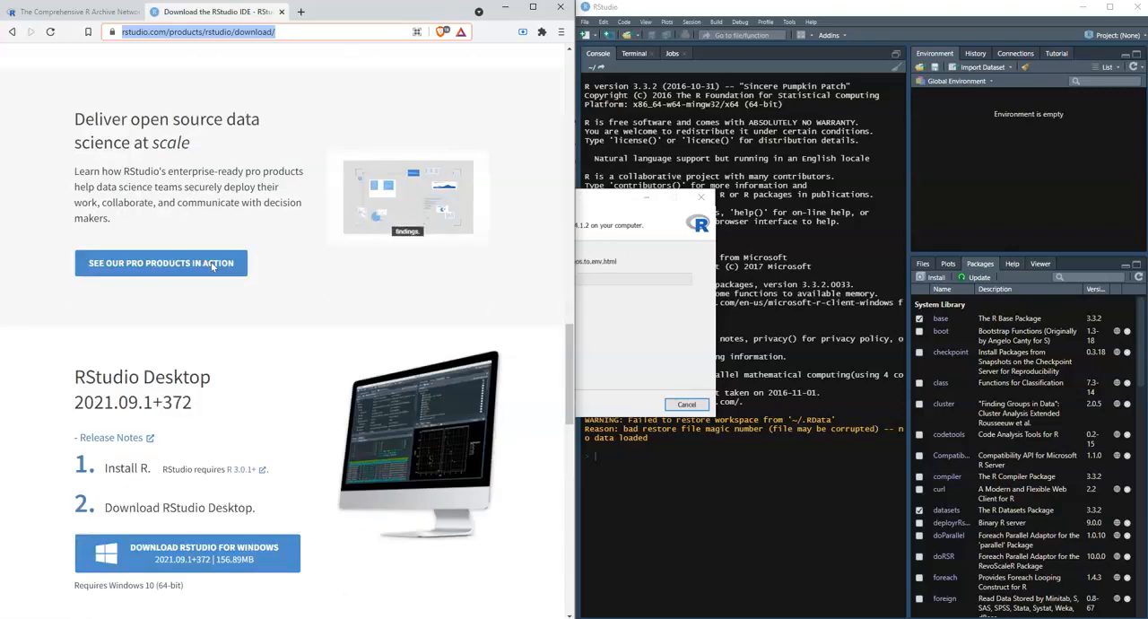
scroll(213, 267, up, 4)
click(209, 334)
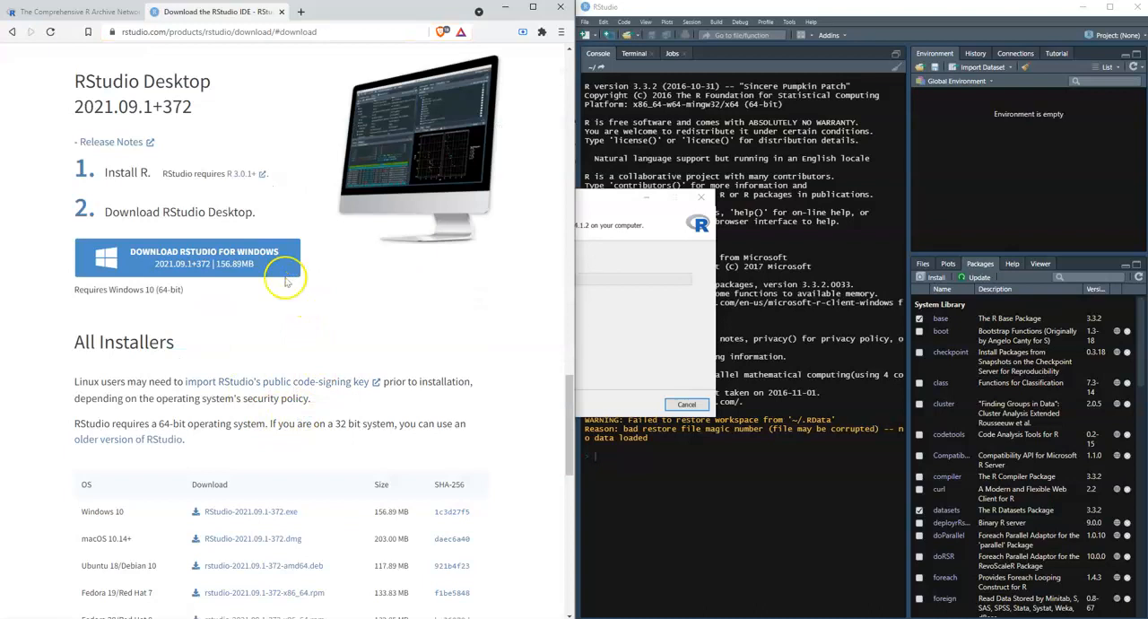
Review the RStudio Desktop installers offered for Windows and other operating systems, and check the R setup progress.
click(266, 264)
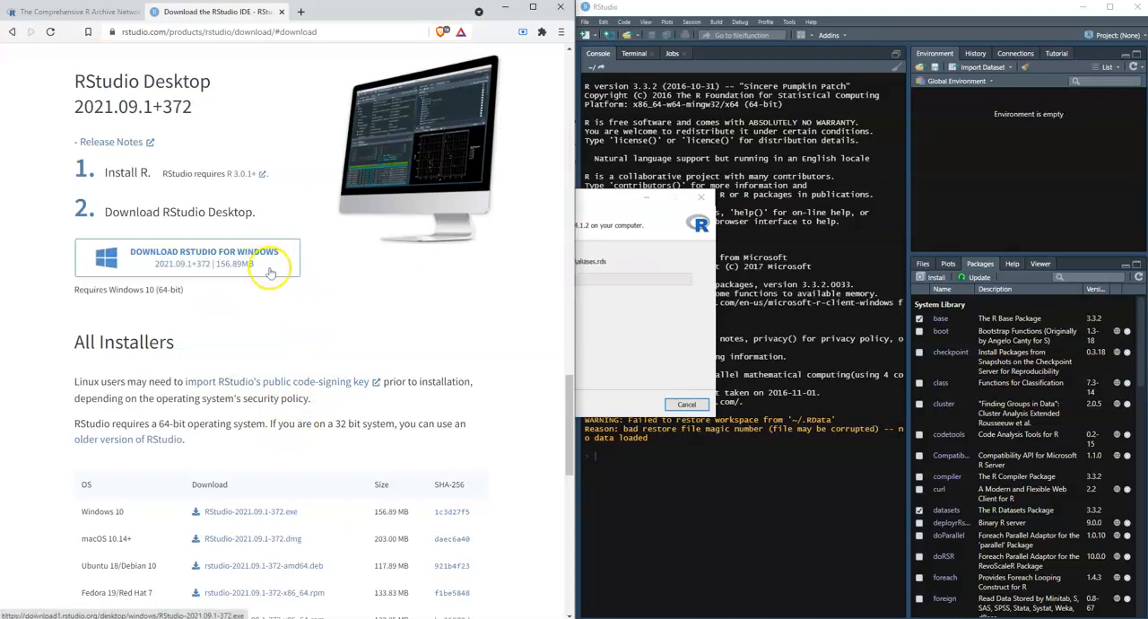
scroll(269, 269, down, 2)
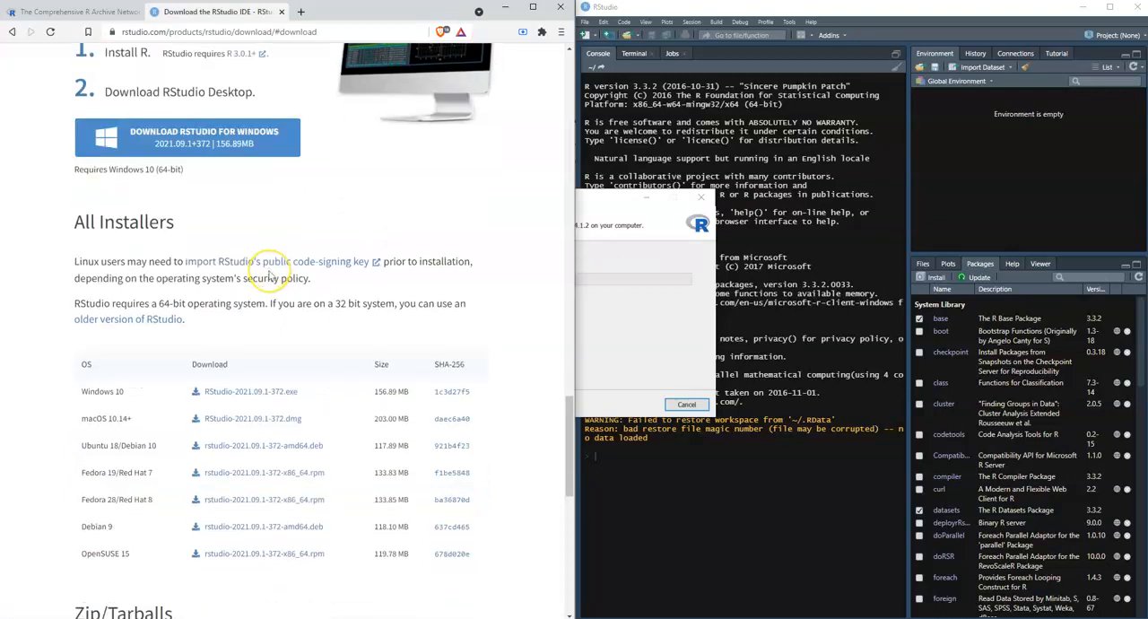
scroll(269, 276, down, 1)
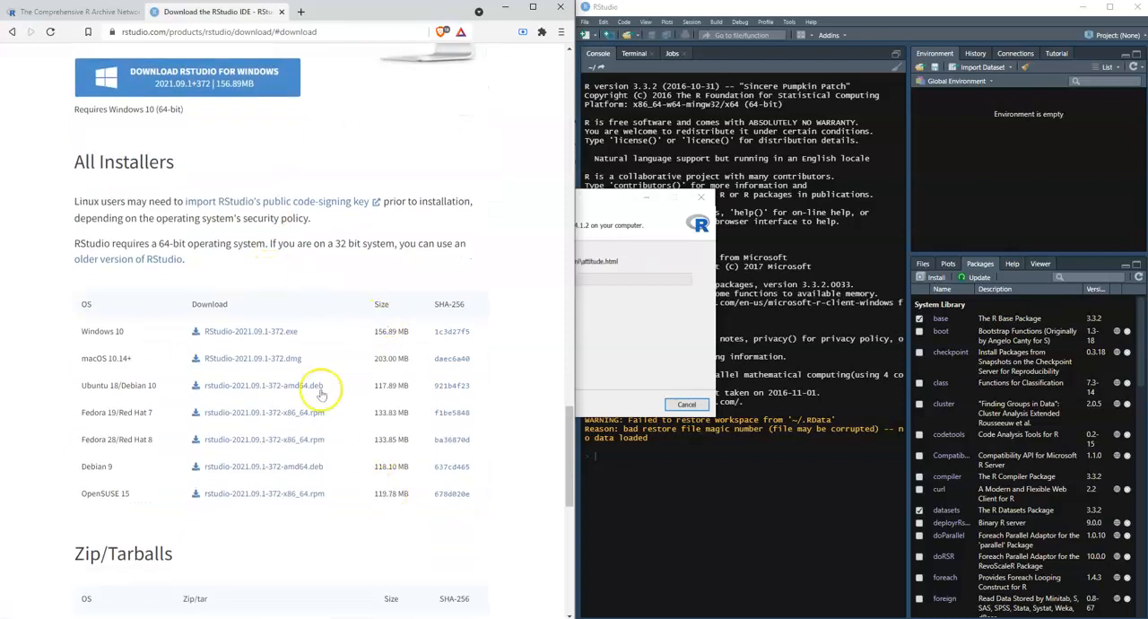
scroll(362, 413, up, 7)
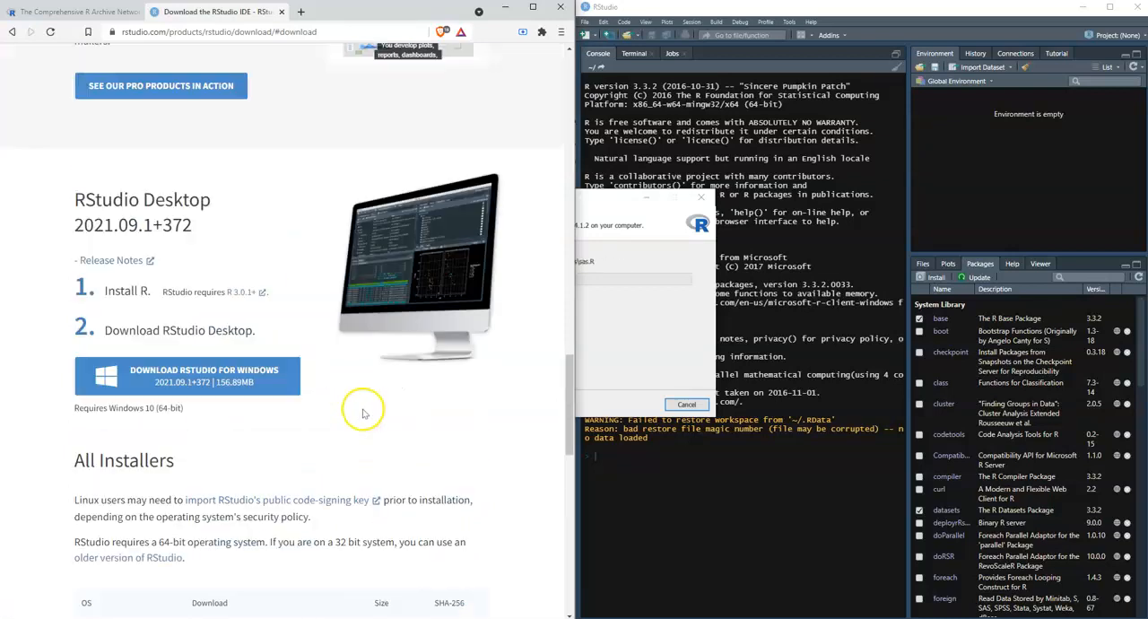
click(650, 278)
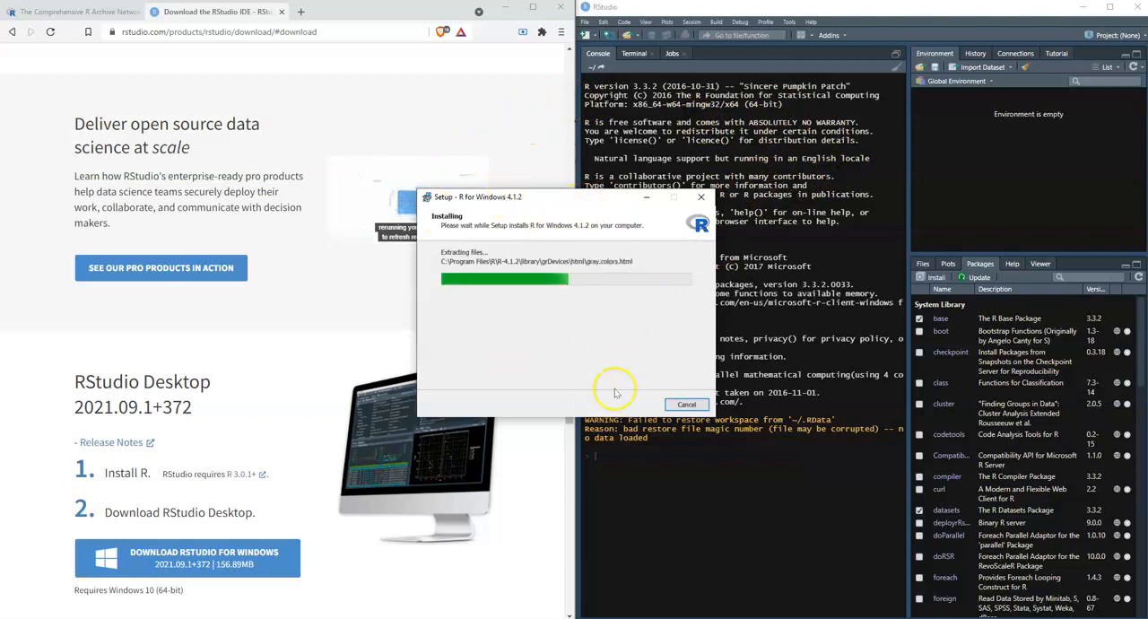
Switch to RStudio and open the Appearance settings in the Global Options.
click(892, 16)
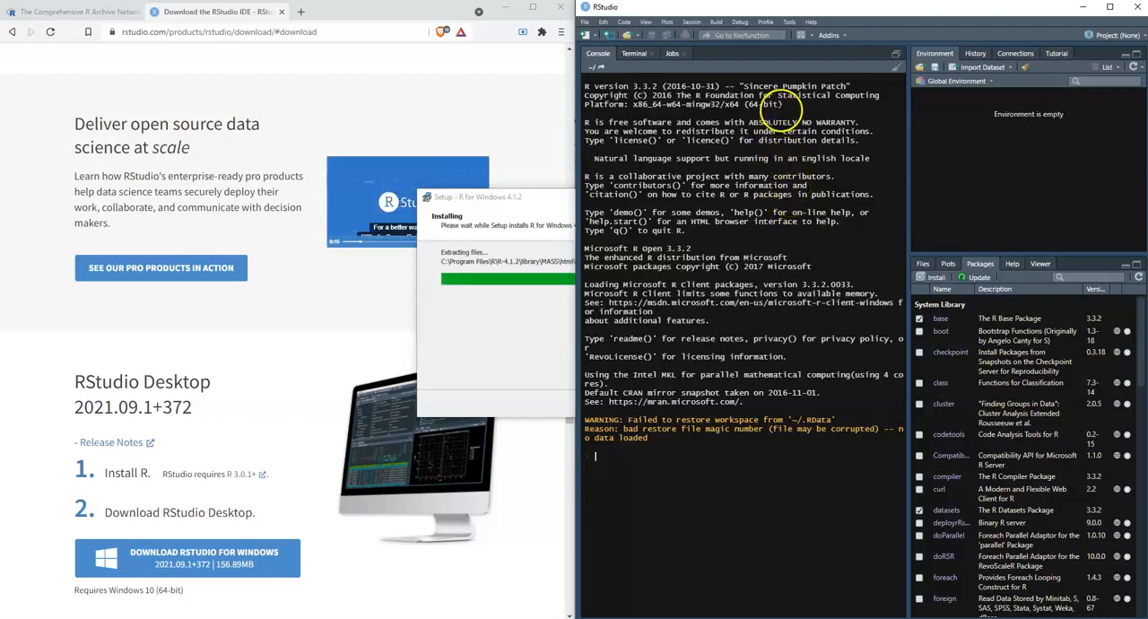
click(788, 21)
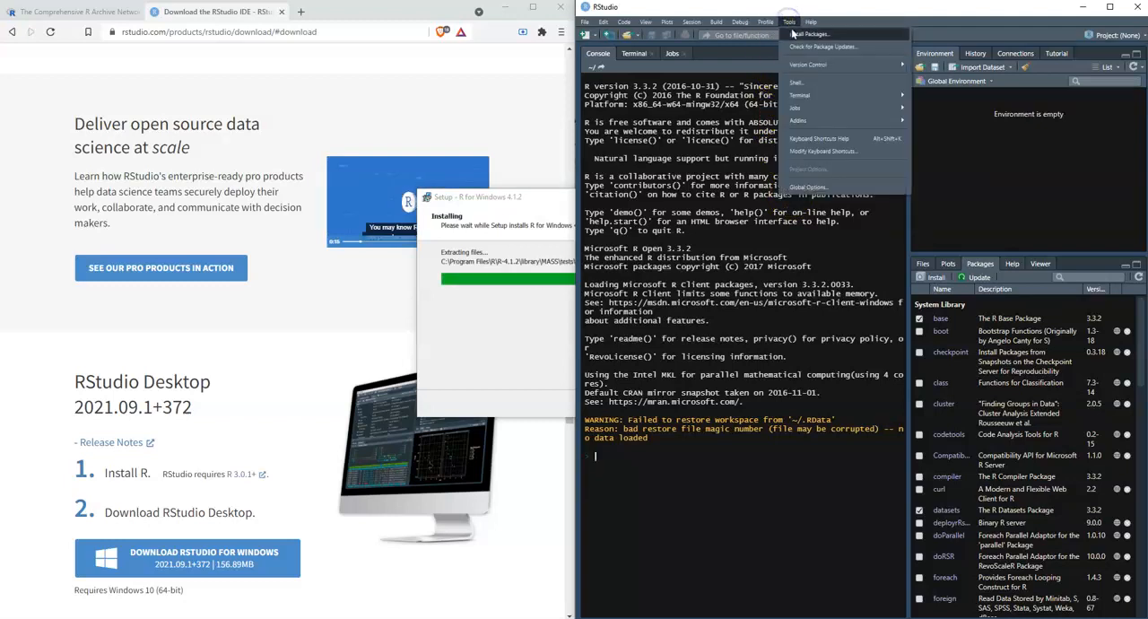
click(826, 188)
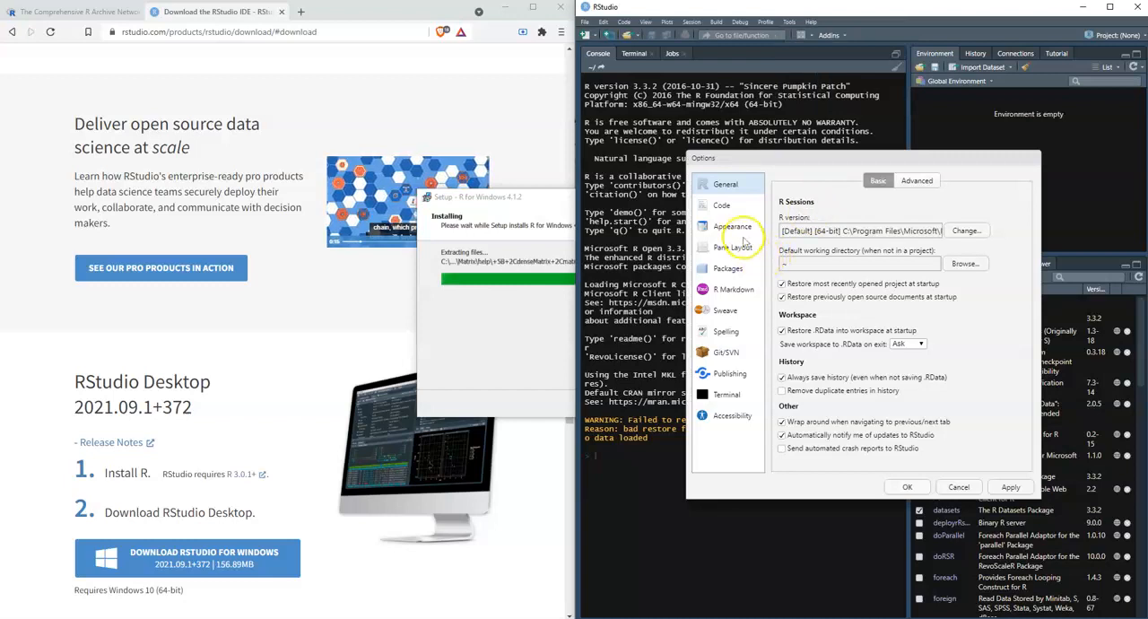
click(744, 235)
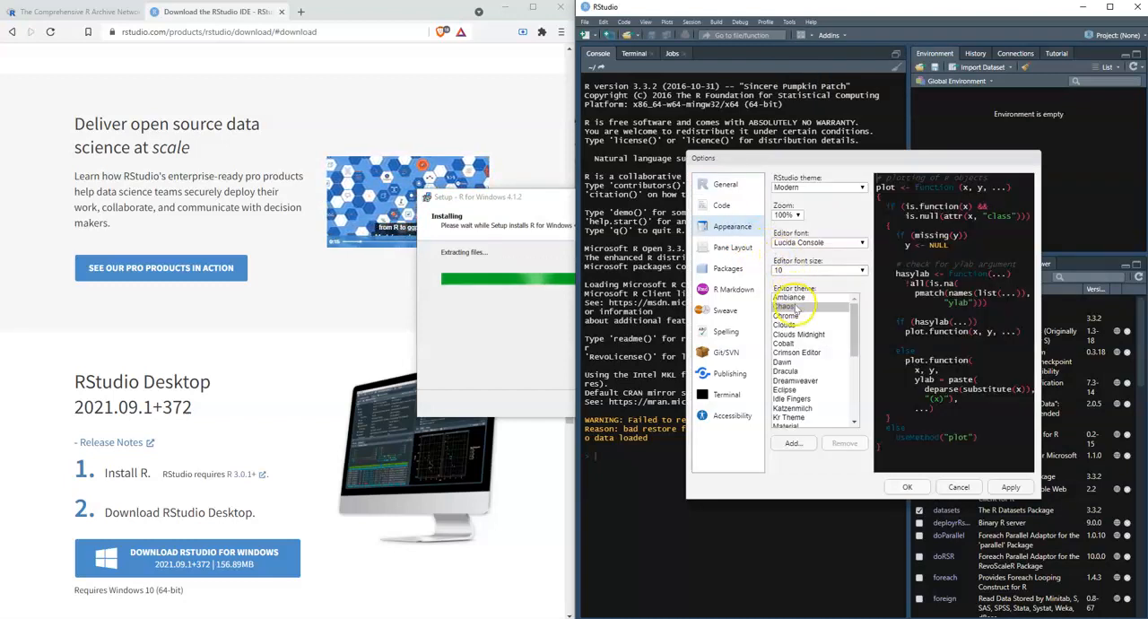
Preview several editor themes, including Clouds Midnight, Dawn, Dreamweaver, Katzenmilch and Tomorrow.
click(798, 333)
click(801, 362)
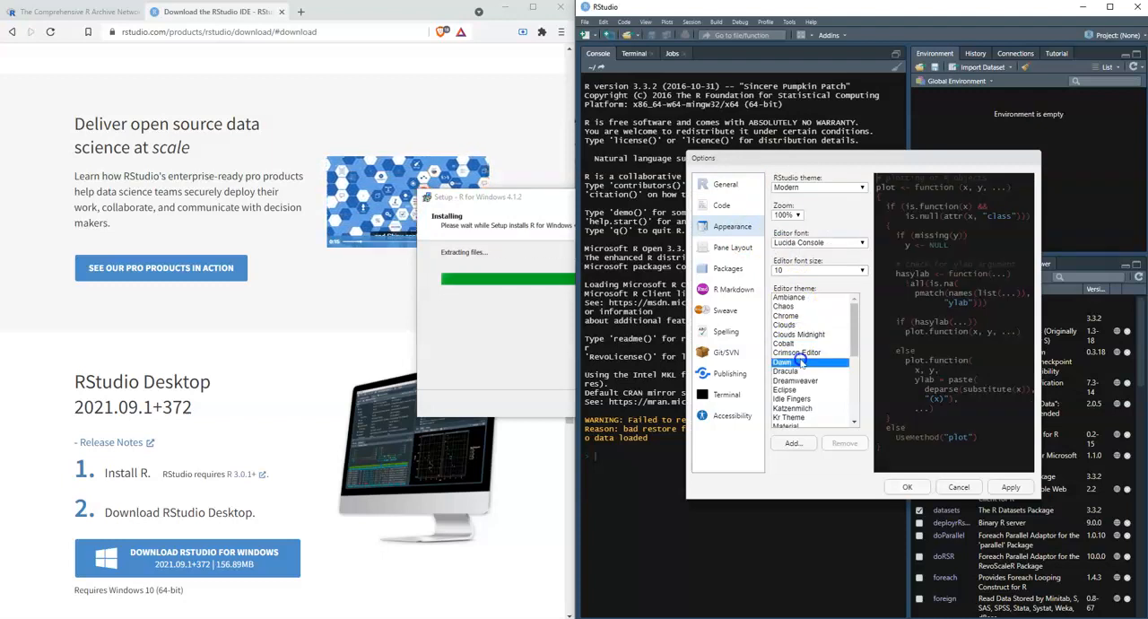
click(804, 381)
click(805, 408)
scroll(808, 410, down, 1)
scroll(808, 410, down, 2)
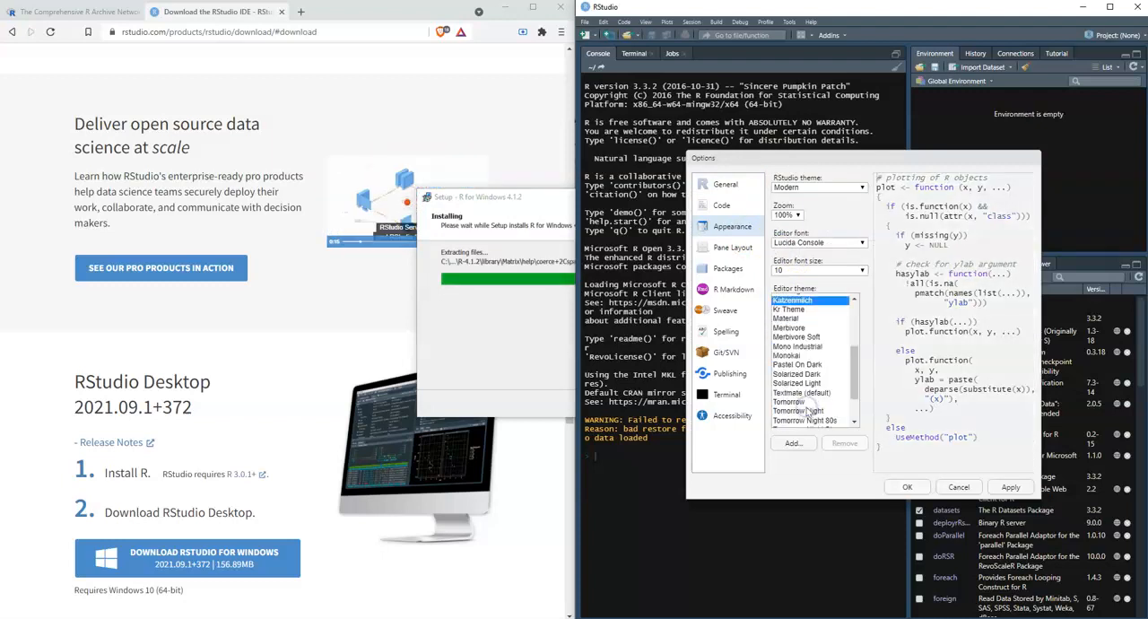
click(810, 402)
scroll(811, 405, up, 3)
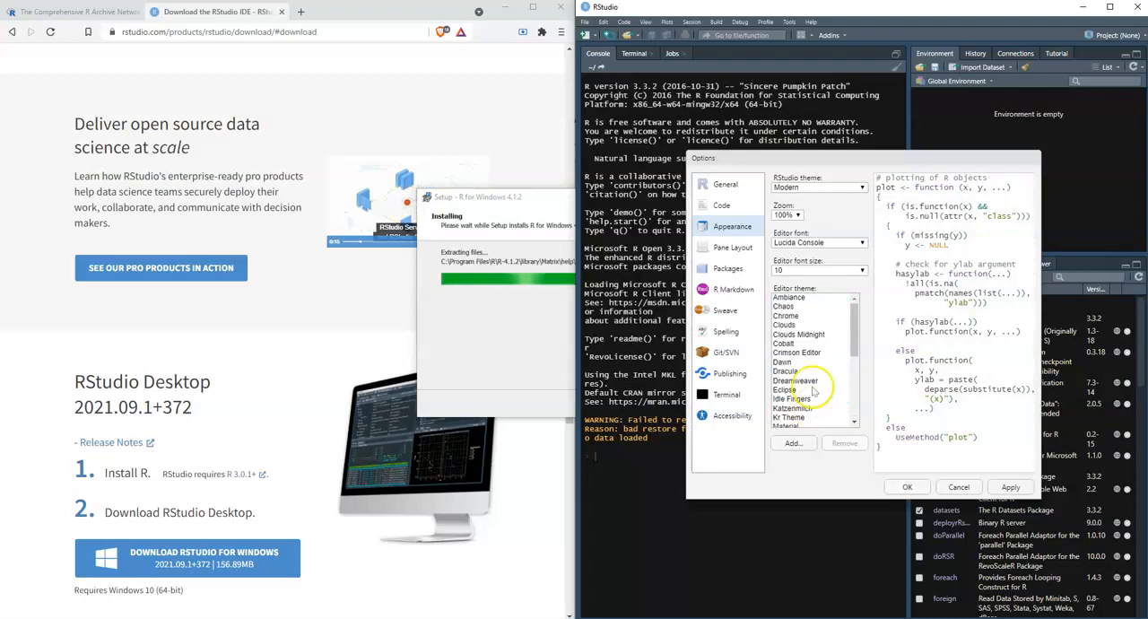
Set the editor theme to Chaos, apply it and close the options.
click(786, 306)
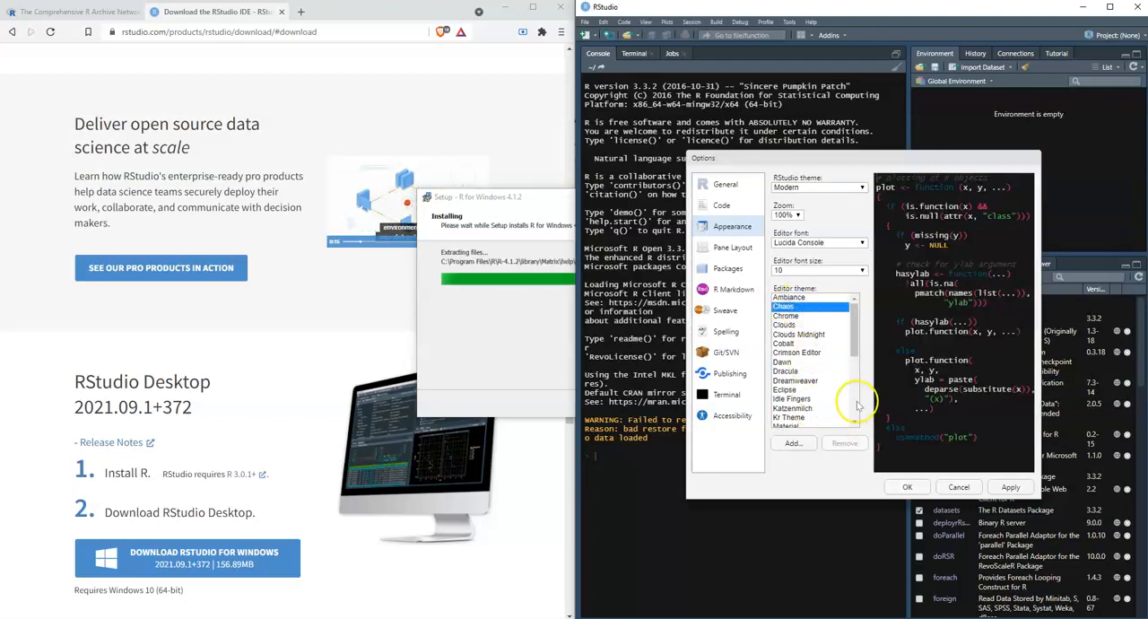
click(1003, 487)
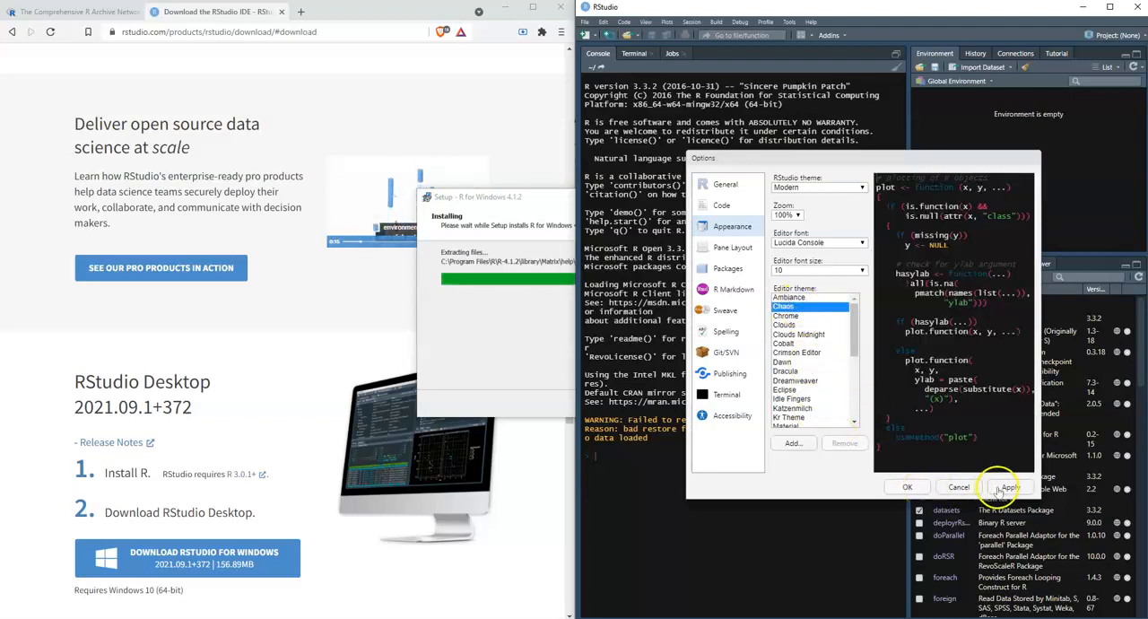
click(908, 487)
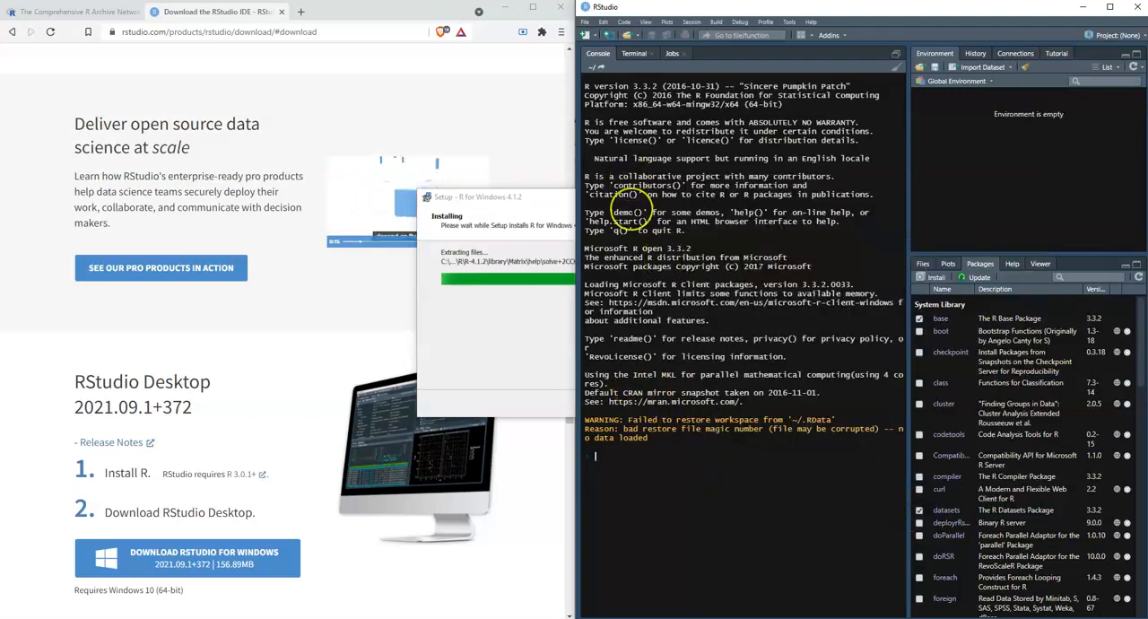